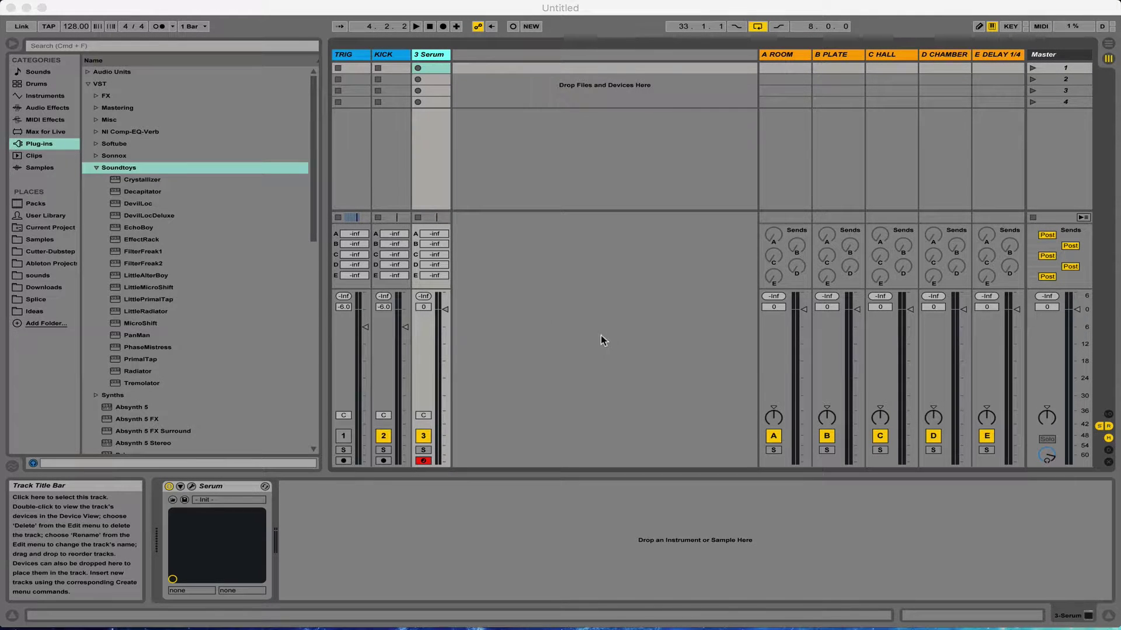
Step: Inspect the TRIG, KICK and 3 Serum tracks, briefly opening the Serum synth panel
{"action": "left_click", "coordinate": [482, 10]}
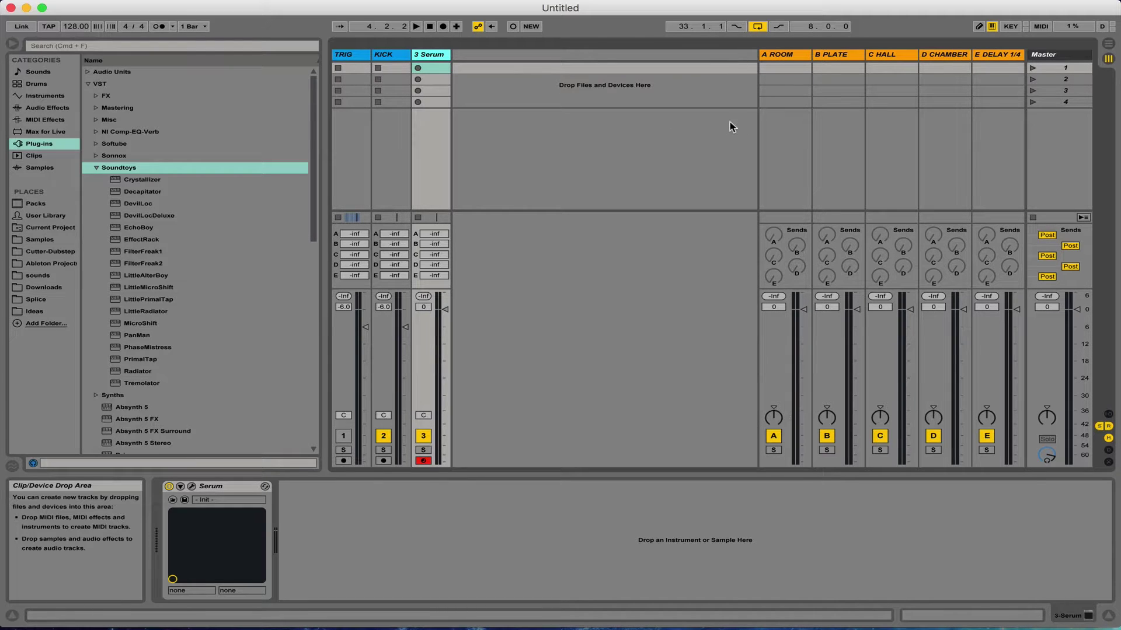
{"action": "left_click", "coordinate": [351, 53]}
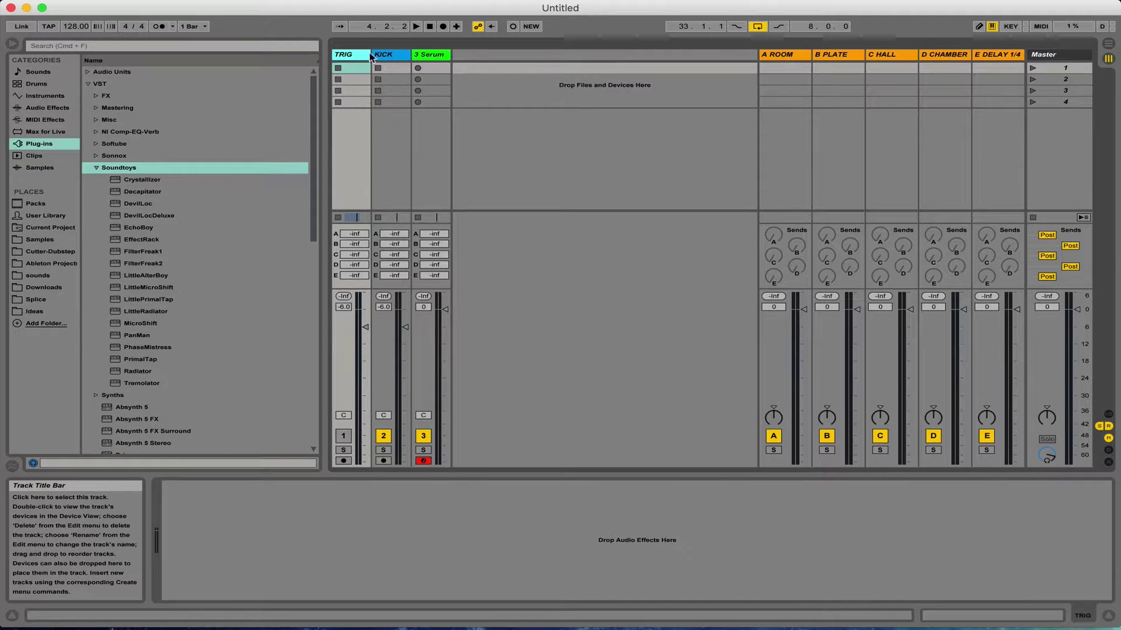
{"action": "left_click", "coordinate": [387, 54]}
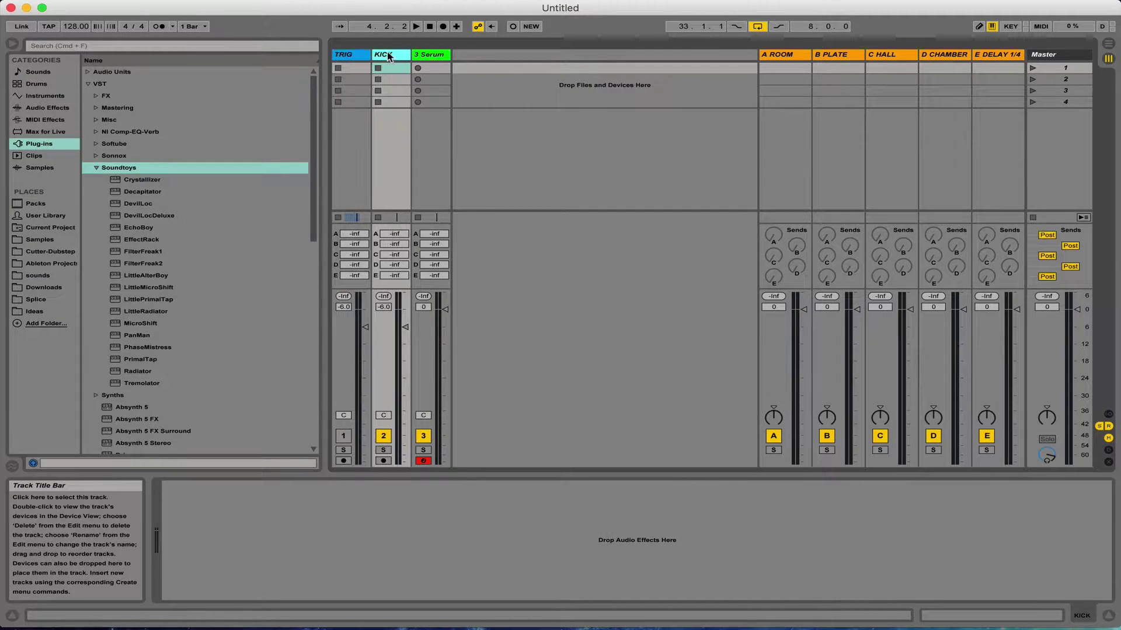
{"action": "left_click", "coordinate": [435, 58]}
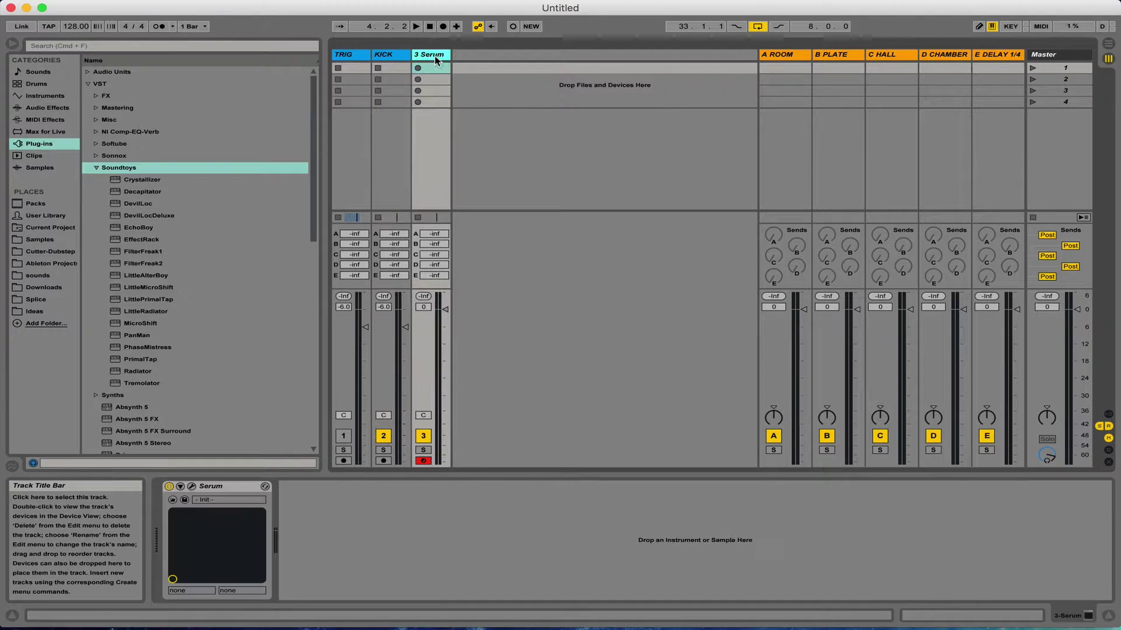
{"action": "left_click", "coordinate": [190, 487]}
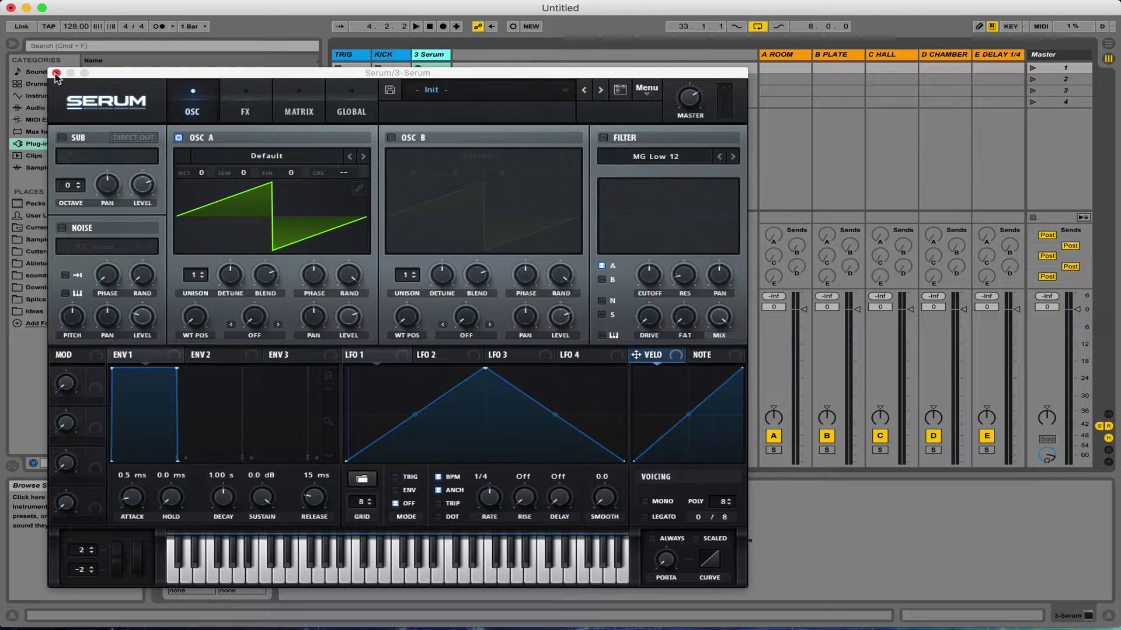
{"action": "left_click", "coordinate": [56, 73]}
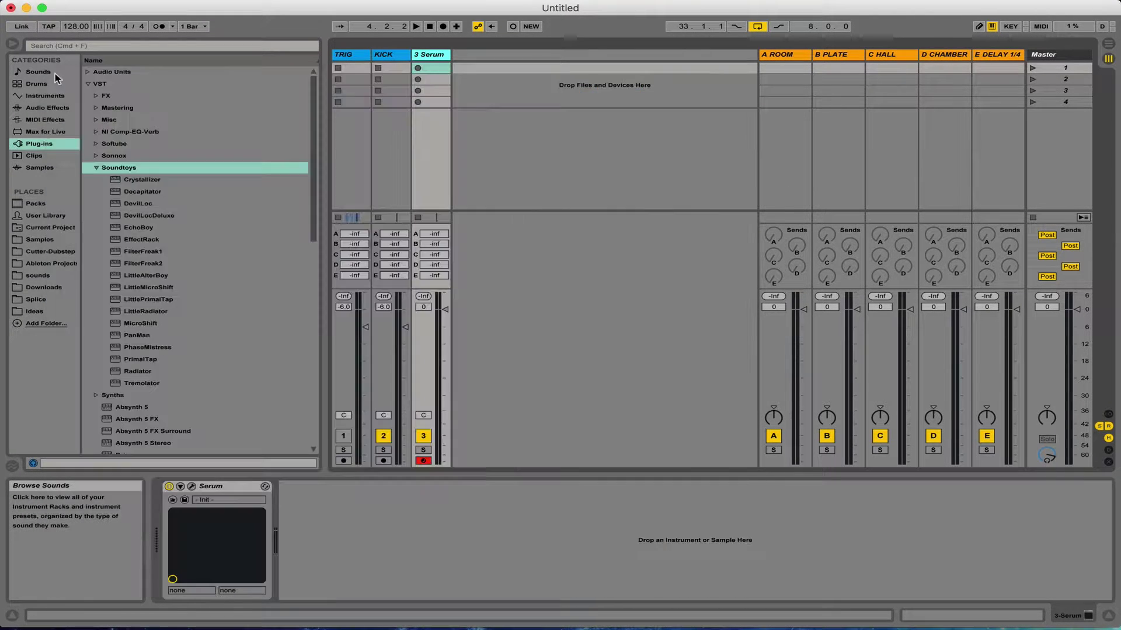
Step: Review the effects on the A ROOM through E DELAY 1/4 returns, then reselect 3 Serum
{"action": "left_click", "coordinate": [786, 59]}
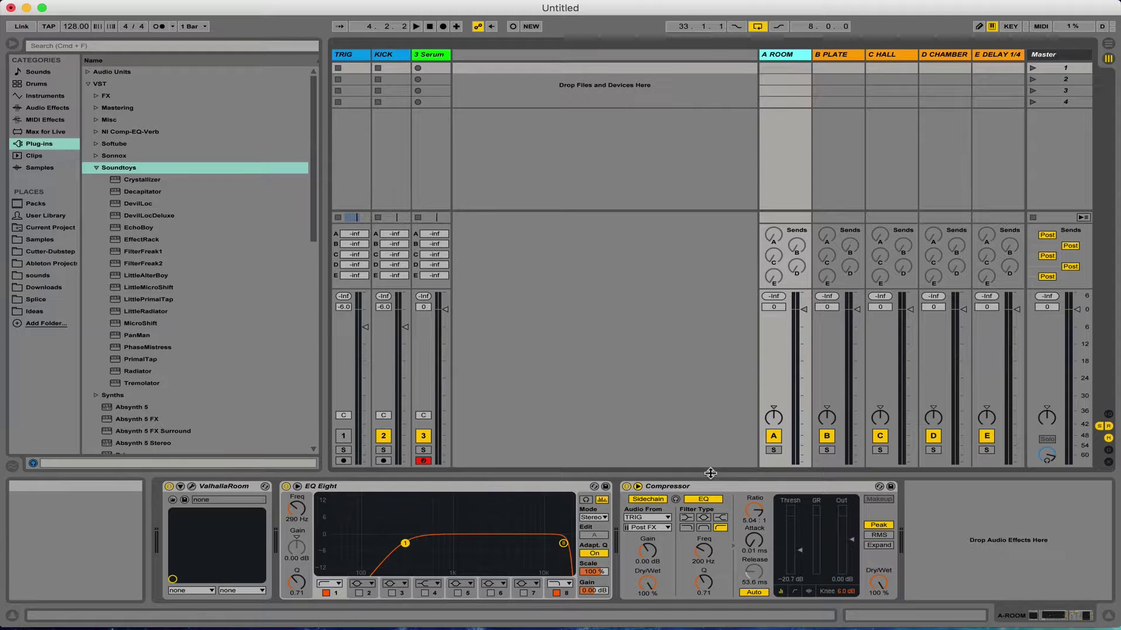
{"action": "left_click", "coordinate": [837, 55]}
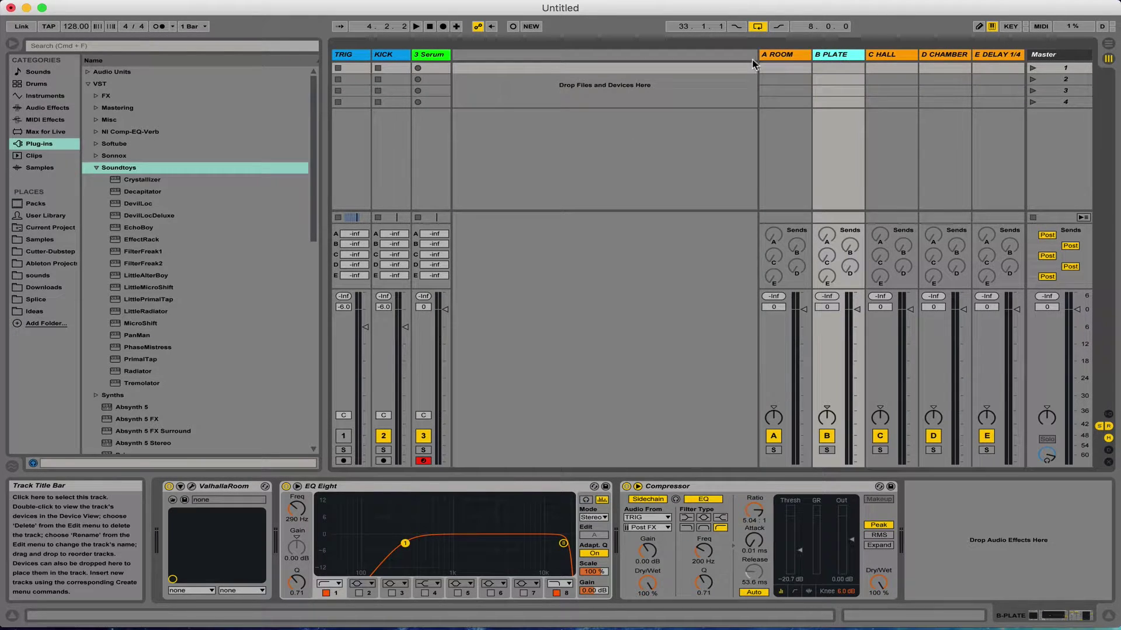
{"action": "left_click", "coordinate": [911, 58]}
{"action": "left_click", "coordinate": [958, 58]}
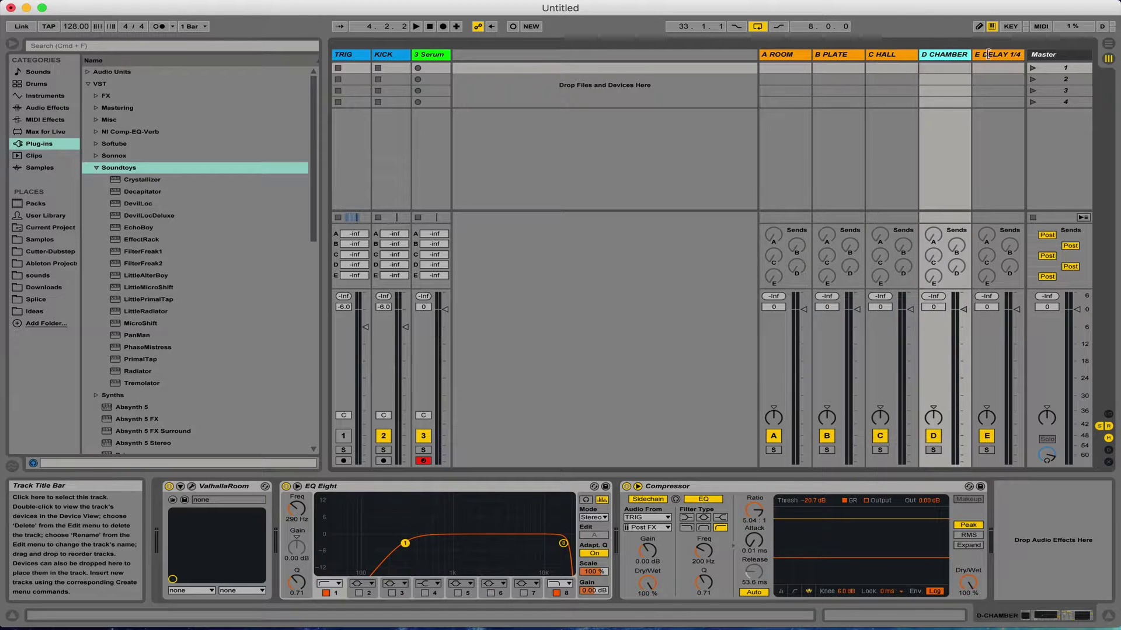
{"action": "left_click", "coordinate": [987, 54]}
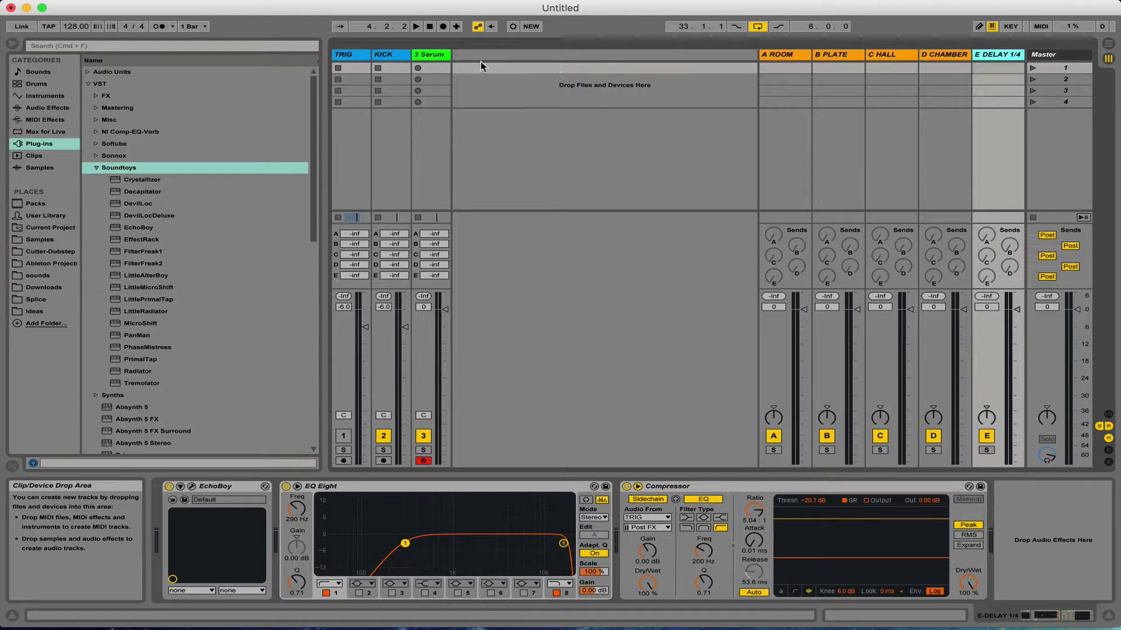
{"action": "left_click", "coordinate": [428, 56]}
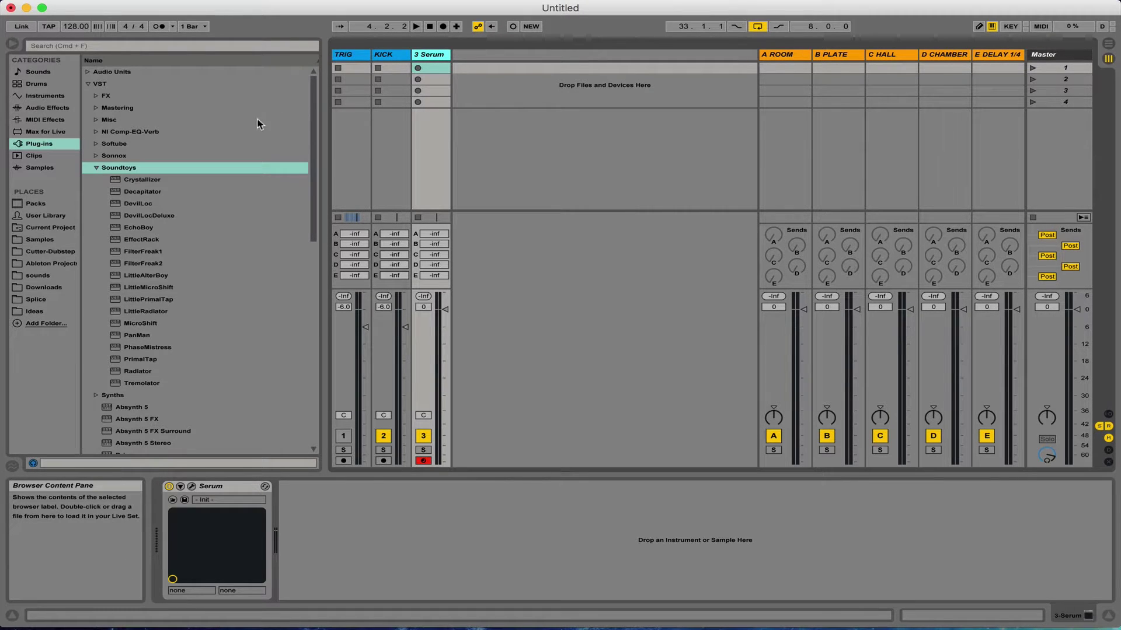
Step: Insert a new MIDI track, rename it SUB and colour it red
{"action": "right_click", "coordinate": [476, 58]}
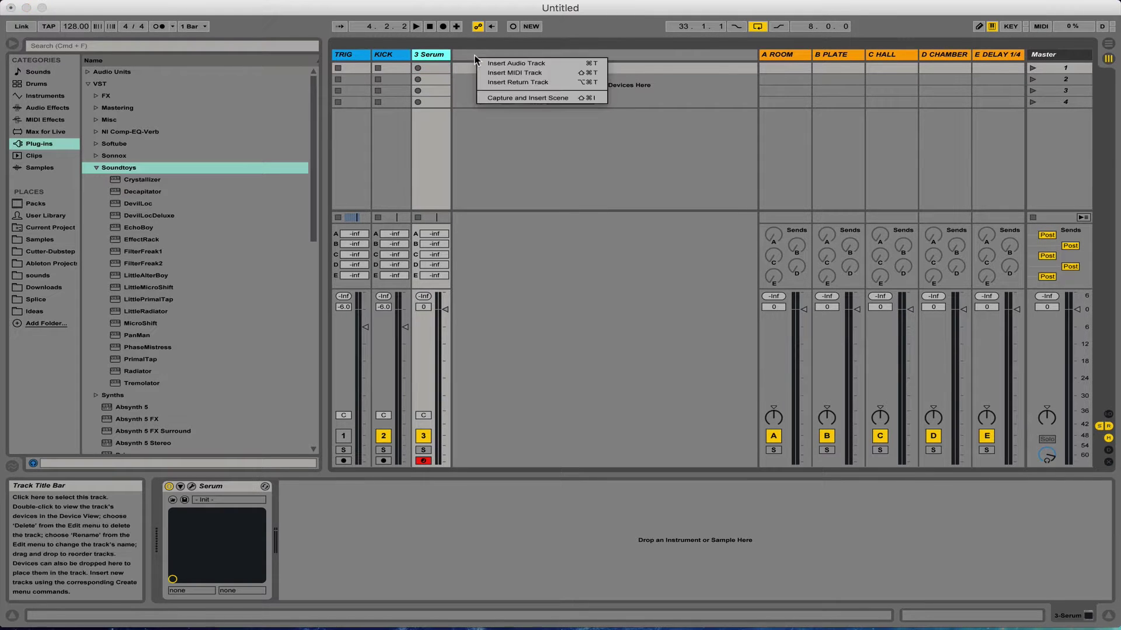
{"action": "left_click", "coordinate": [510, 74]}
{"action": "key", "text": "super+r"}
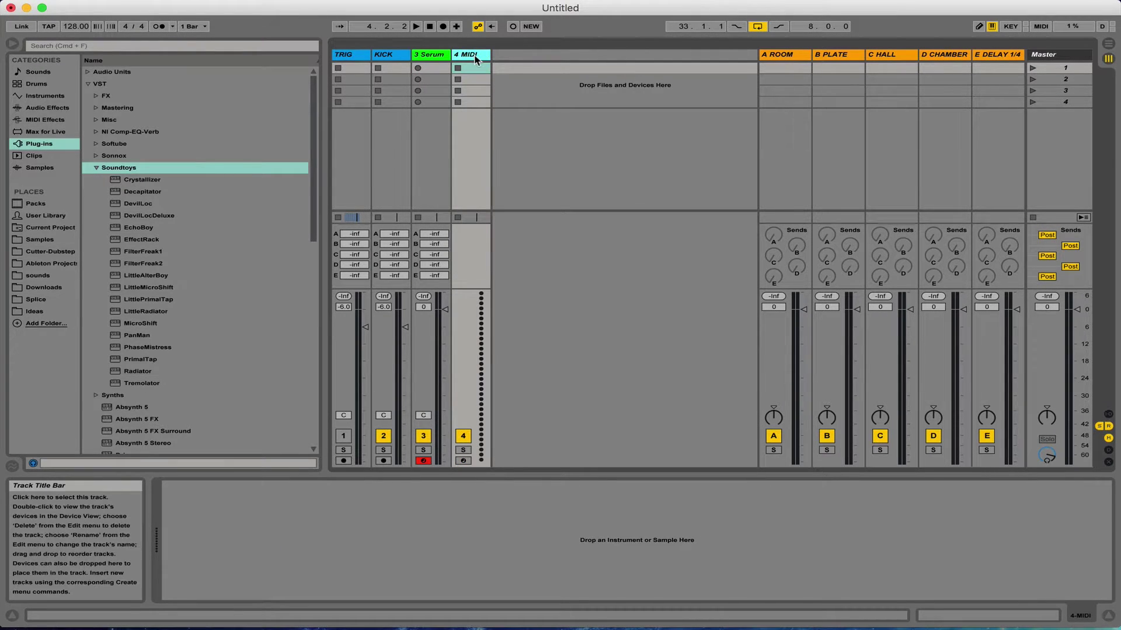
{"action": "type", "text": "SUB"}
{"action": "key", "text": "Return"}
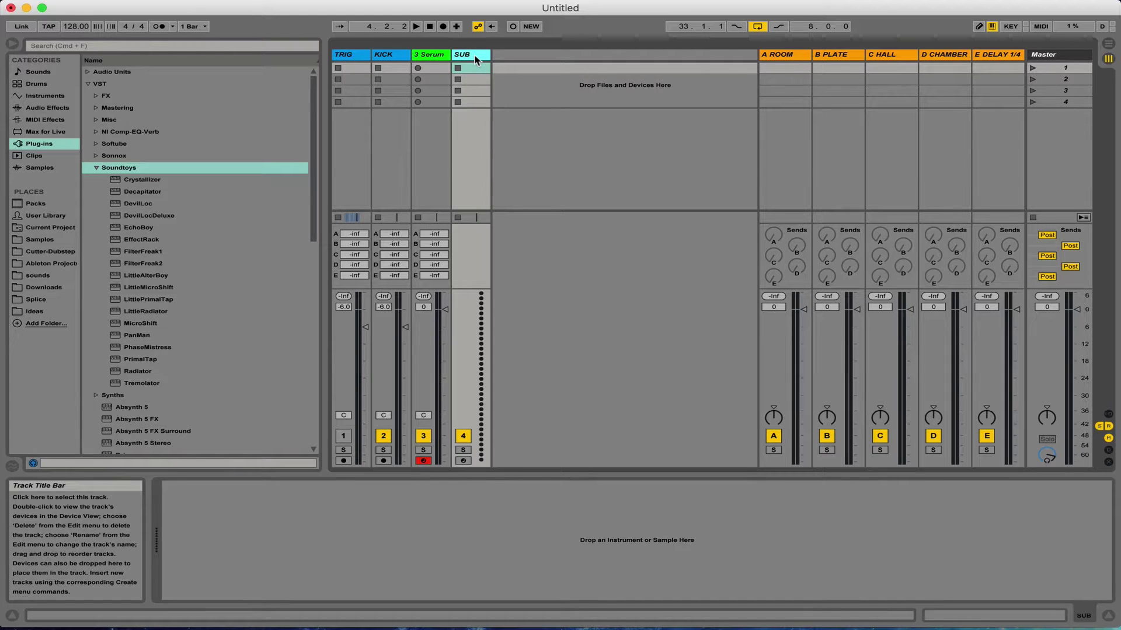
{"action": "right_click", "coordinate": [476, 58]}
{"action": "left_click", "coordinate": [486, 208]}
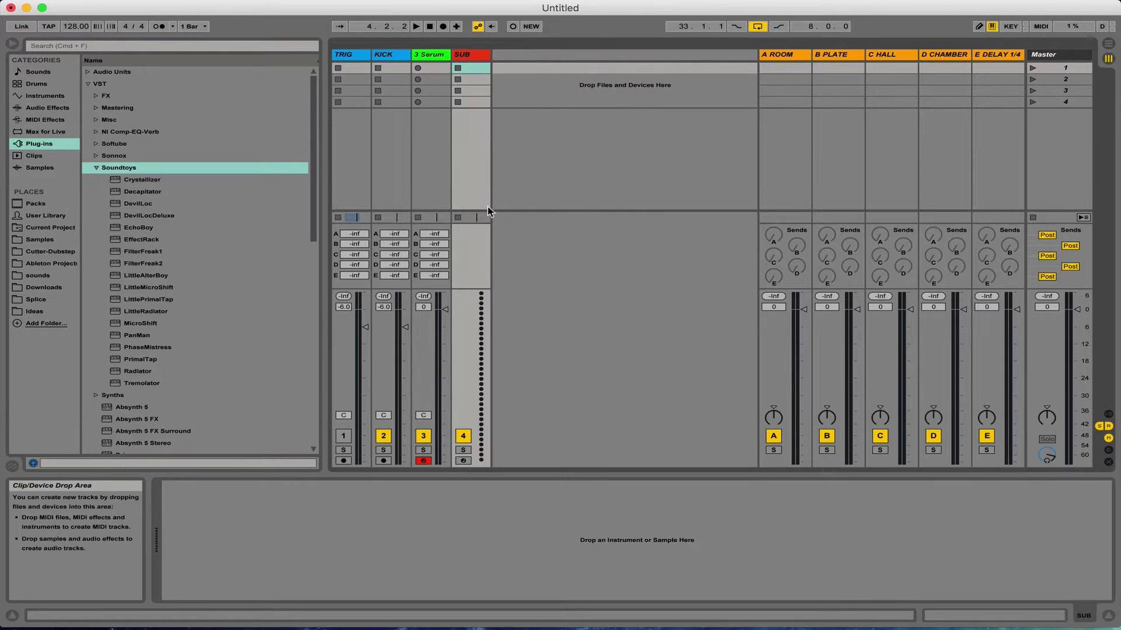
Step: Collapse and re-expand the VST plug-in folder, then focus the browser search field
{"action": "left_click", "coordinate": [88, 84]}
{"action": "left_click", "coordinate": [88, 85]}
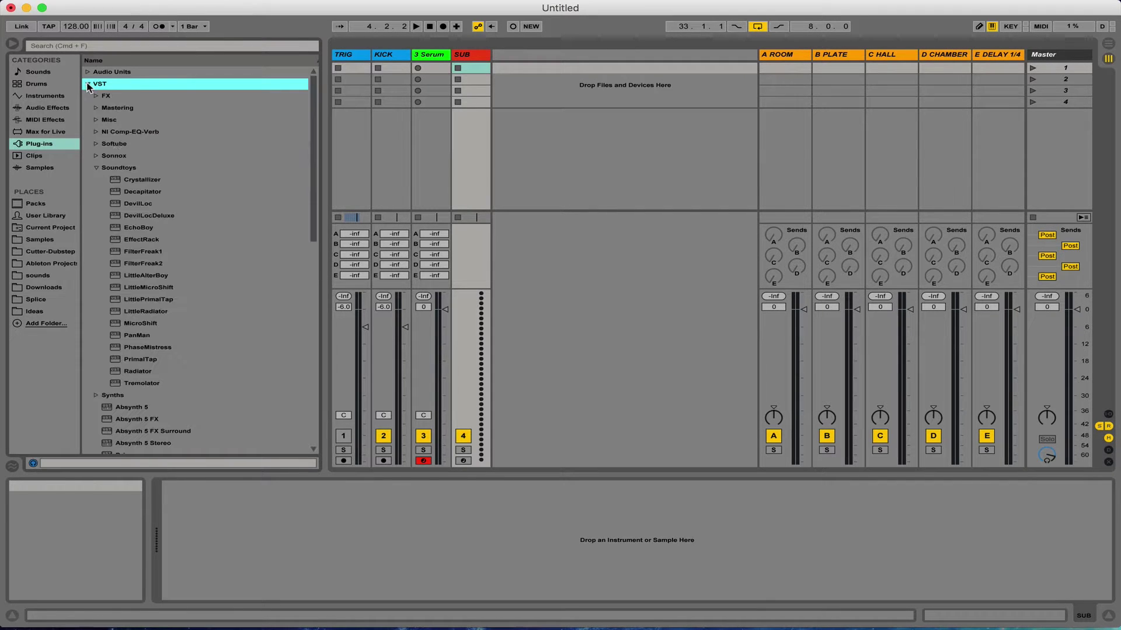
{"action": "left_click", "coordinate": [102, 45]}
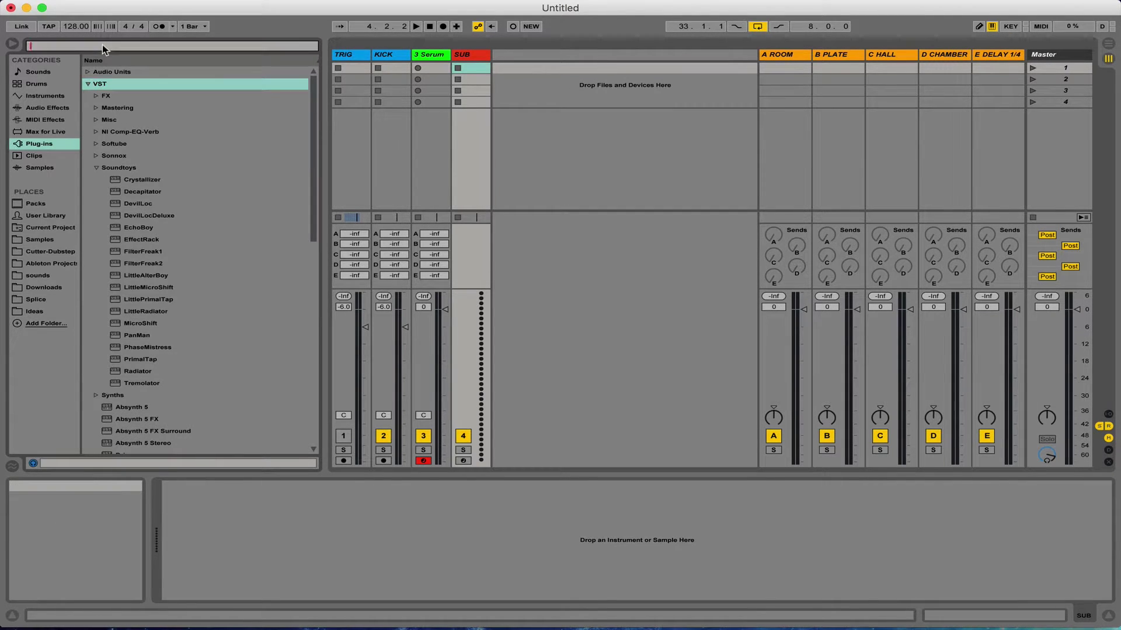
Step: Load Serum onto the SUB track, switching off oscillator A and enabling the sub oscillator
{"action": "type", "text": "serum"}
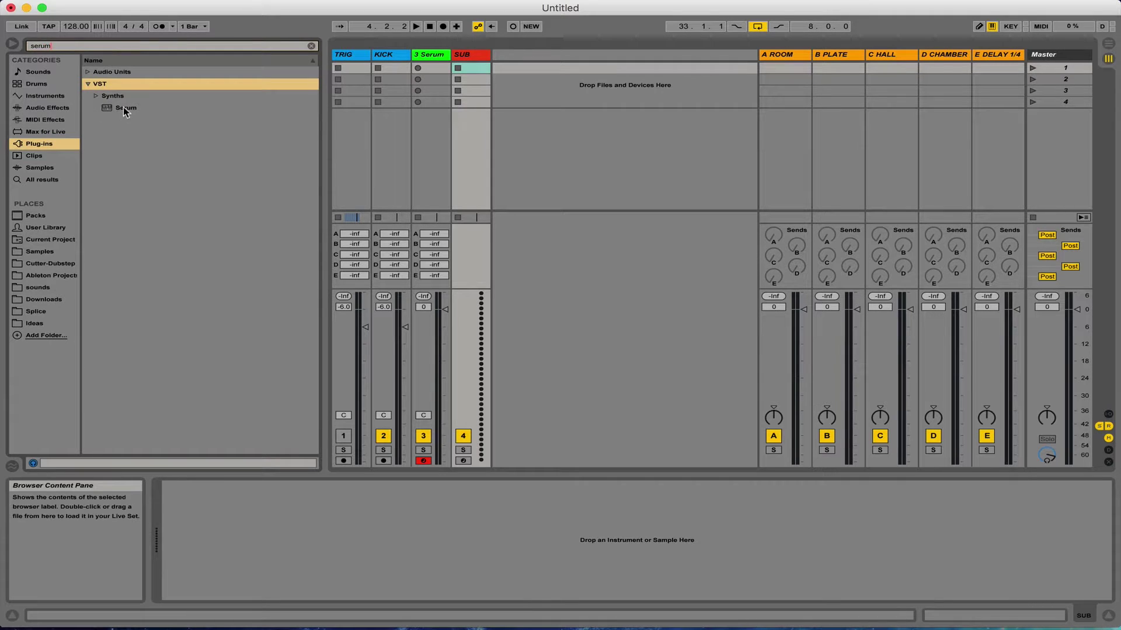
{"action": "double_click", "coordinate": [122, 107]}
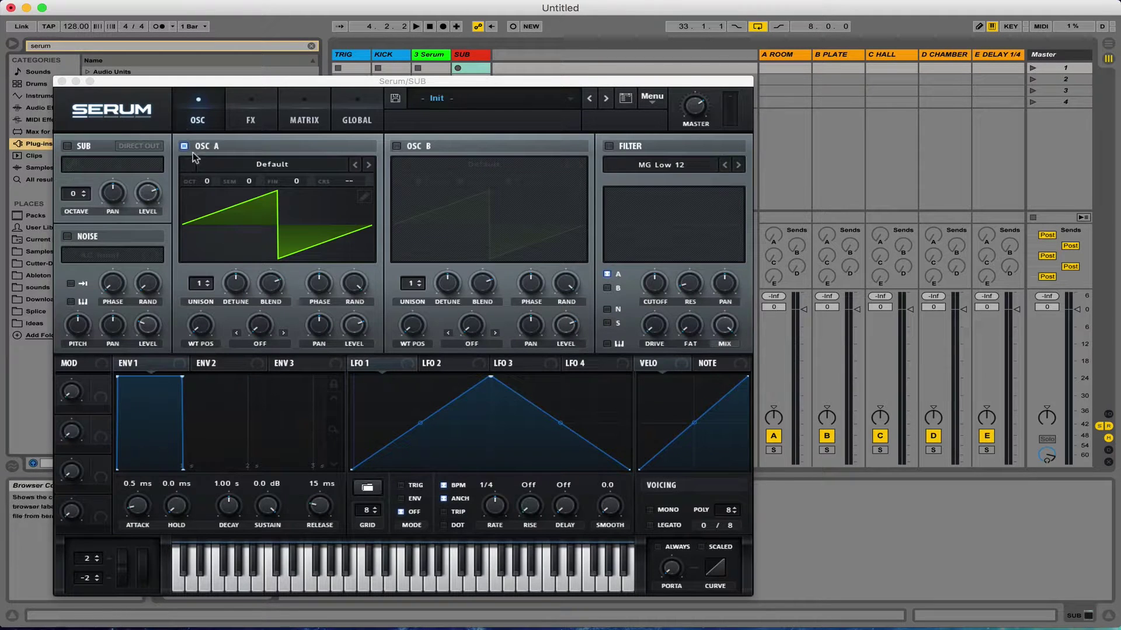
{"action": "left_click", "coordinate": [182, 146]}
{"action": "left_click", "coordinate": [67, 145]}
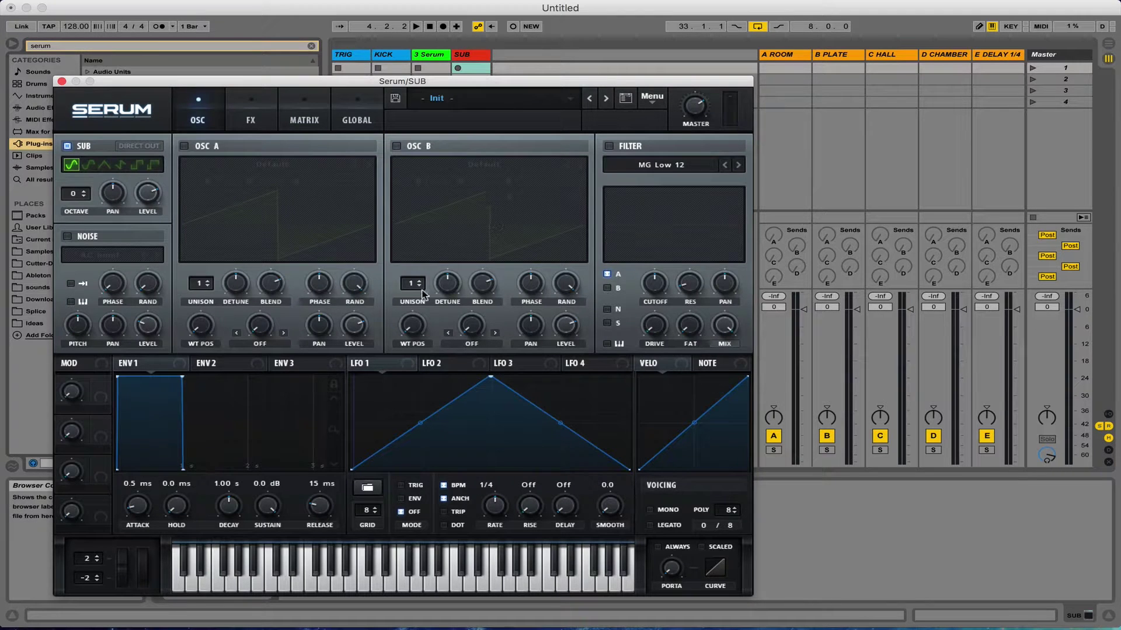
Step: Set envelope release to 63 ms and attack to 1.1 ms, enable Direct Out, close Serum
{"action": "left_click_drag", "start_coordinate": [315, 492], "coordinate": [317, 484]}
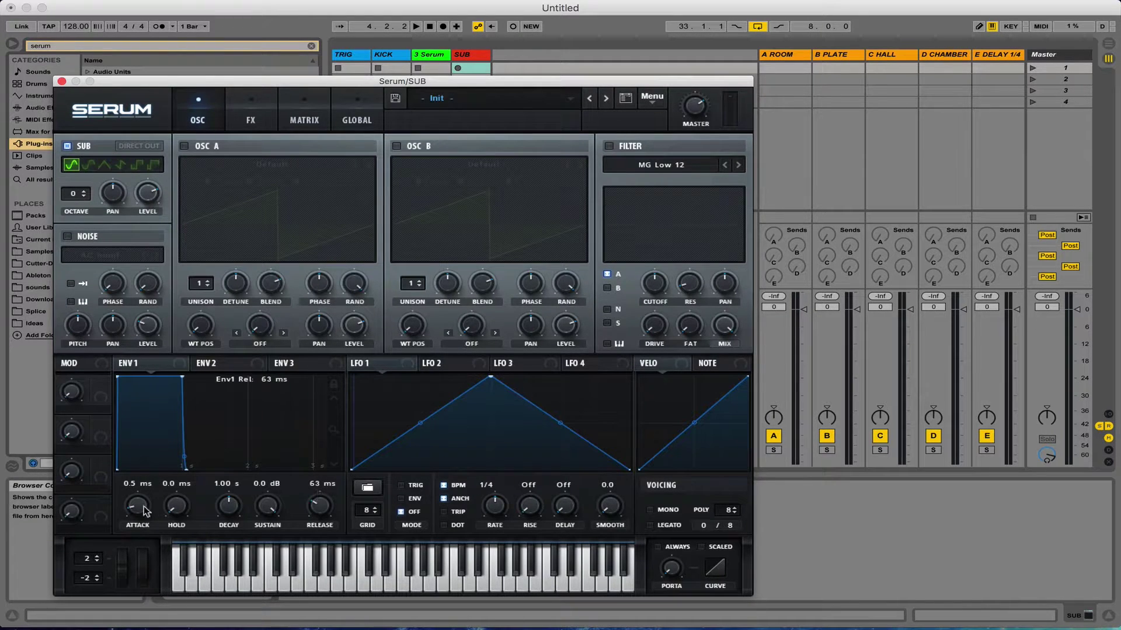
{"action": "left_click_drag", "start_coordinate": [144, 509], "coordinate": [144, 501]}
{"action": "left_click", "coordinate": [142, 145]}
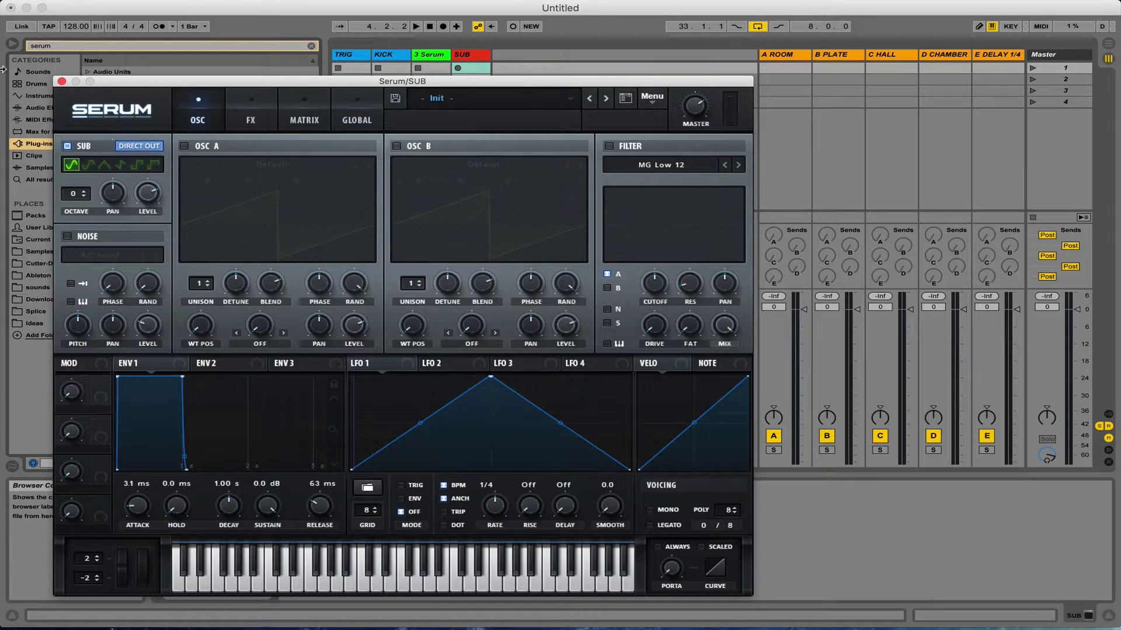
{"action": "left_click", "coordinate": [61, 81]}
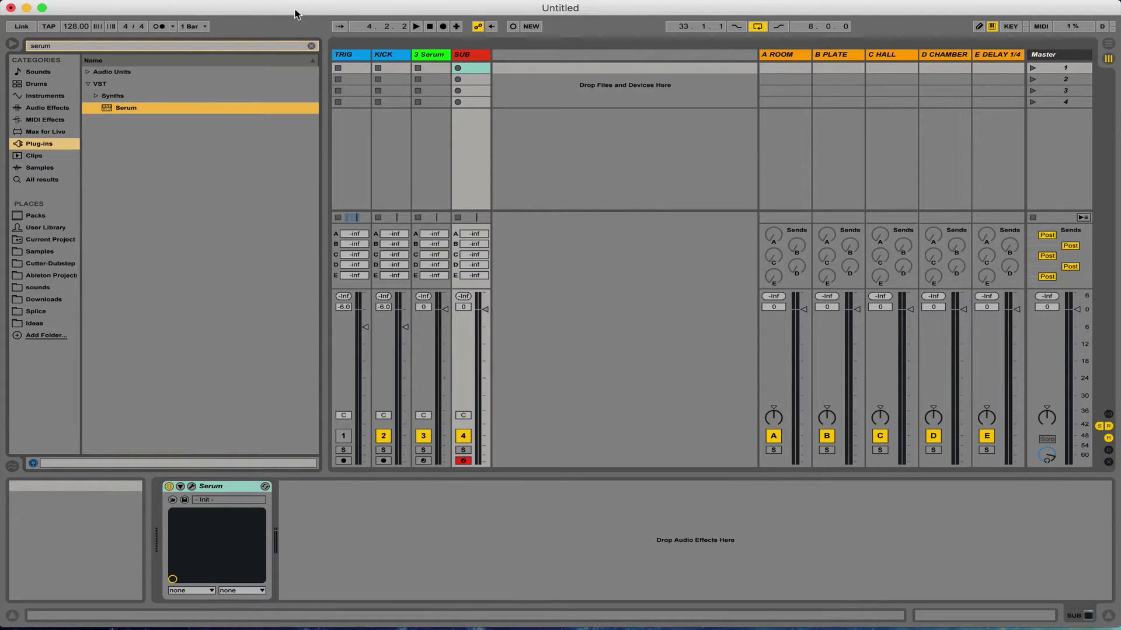
Step: Clear the browser search and save the current set as the default Live Set in Preferences
{"action": "left_click", "coordinate": [310, 47]}
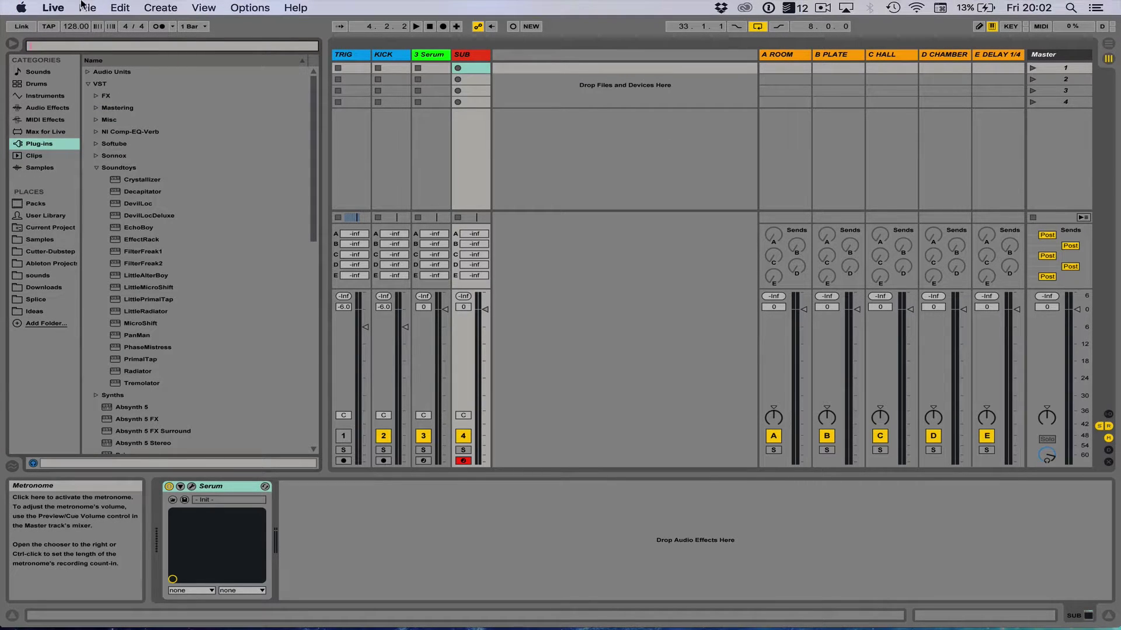
{"action": "left_click", "coordinate": [65, 6]}
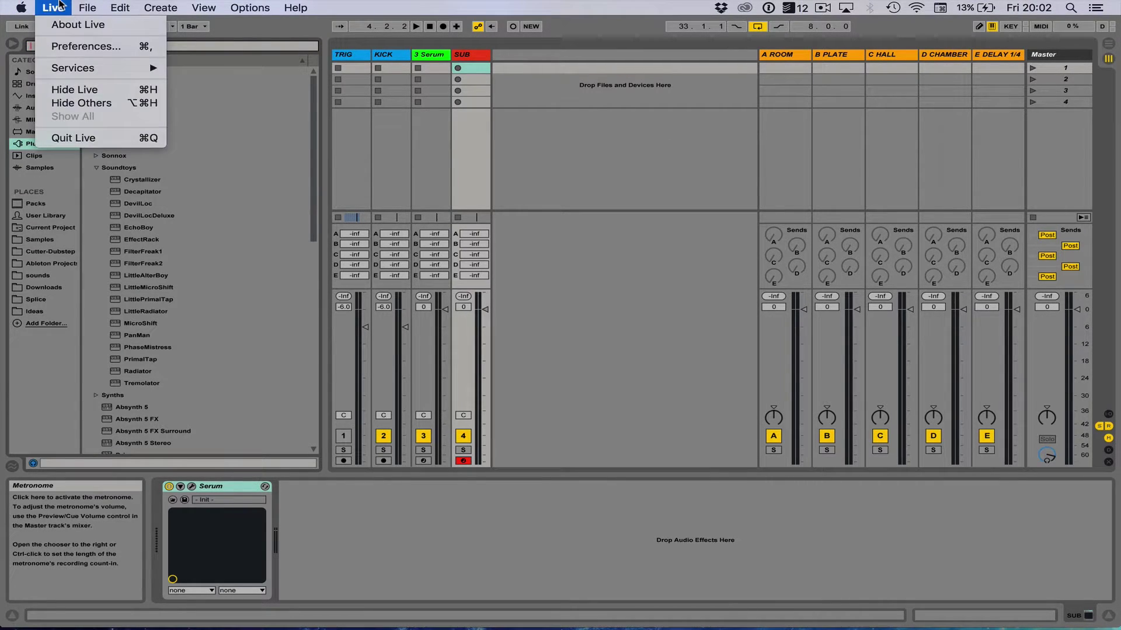
{"action": "left_click", "coordinate": [82, 44]}
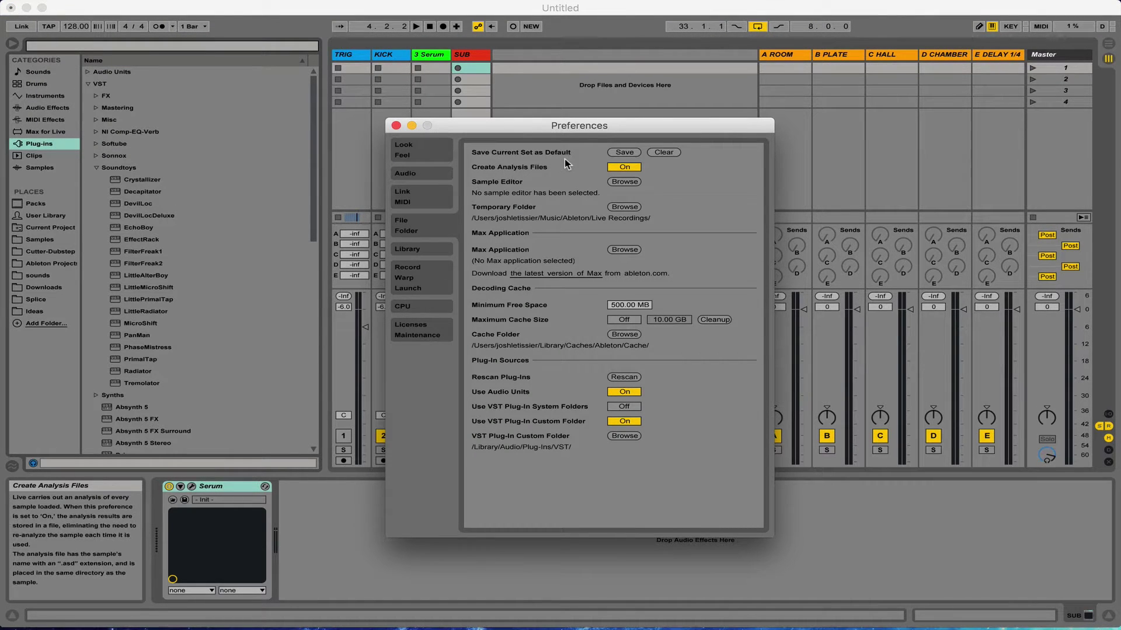
{"action": "left_click", "coordinate": [620, 153]}
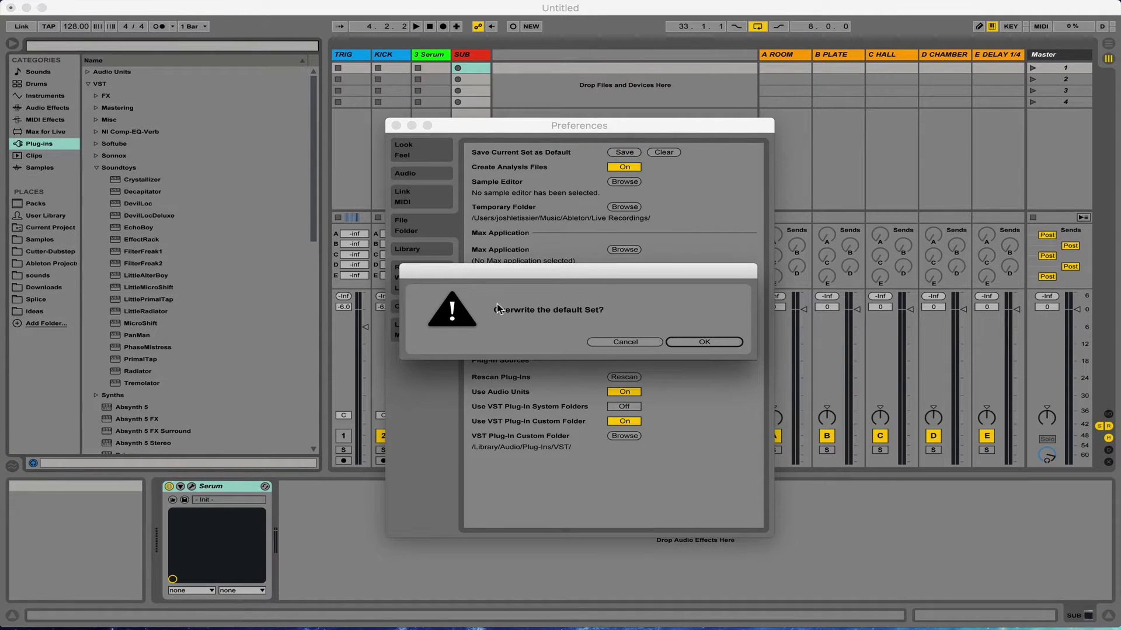
{"action": "left_click", "coordinate": [690, 344]}
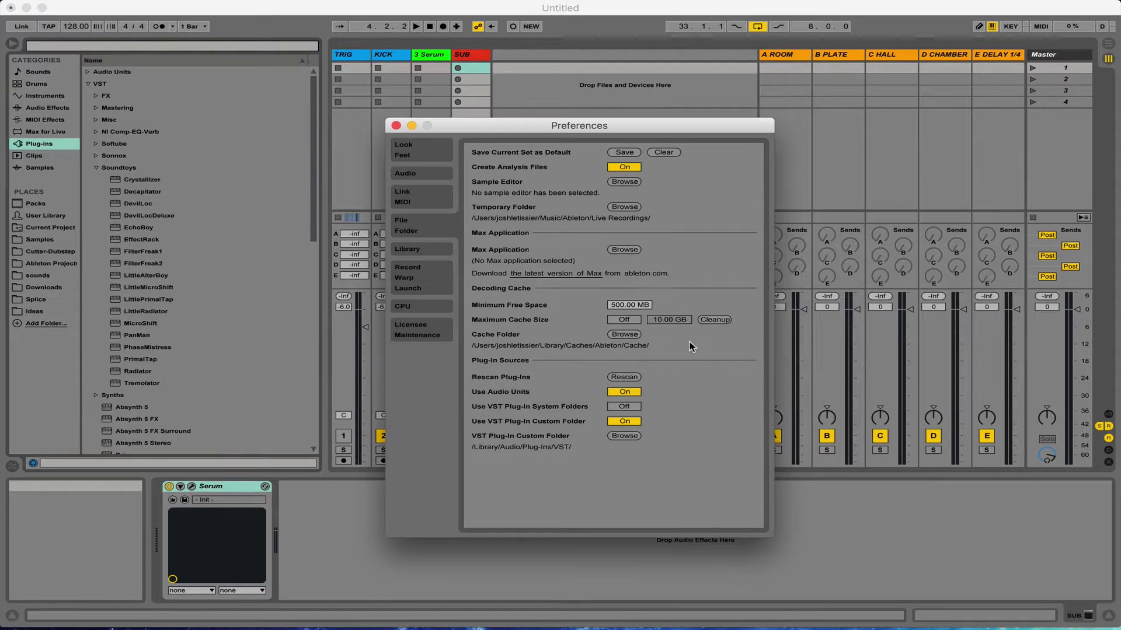
{"action": "left_click", "coordinate": [395, 125]}
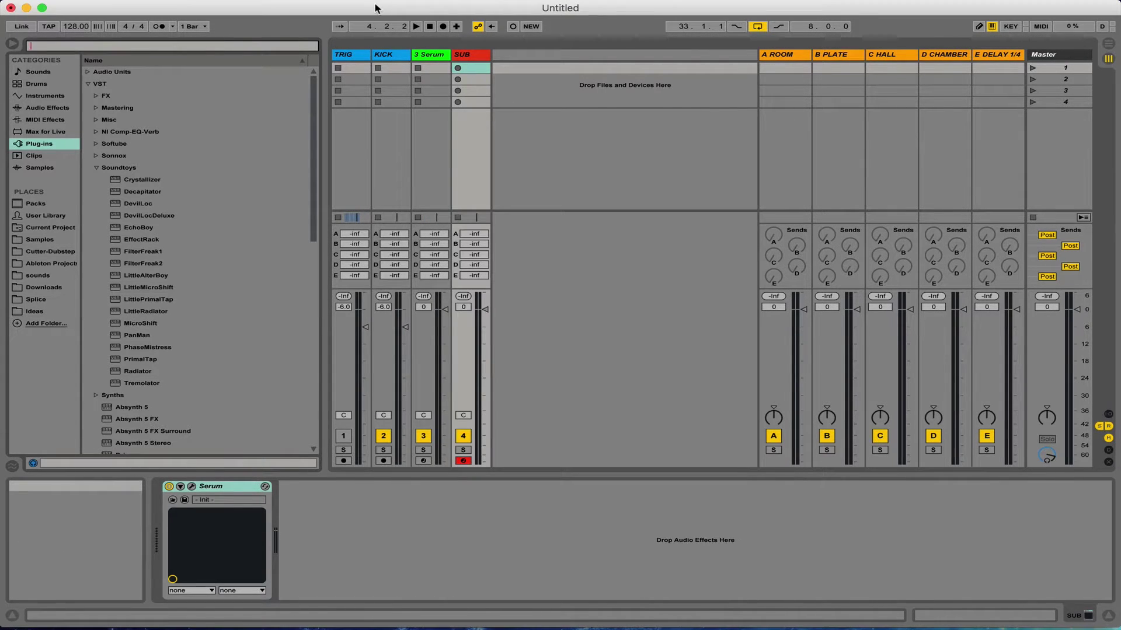
Step: Start a new Live Set to check the saved default template loads
{"action": "key", "text": "super+q"}
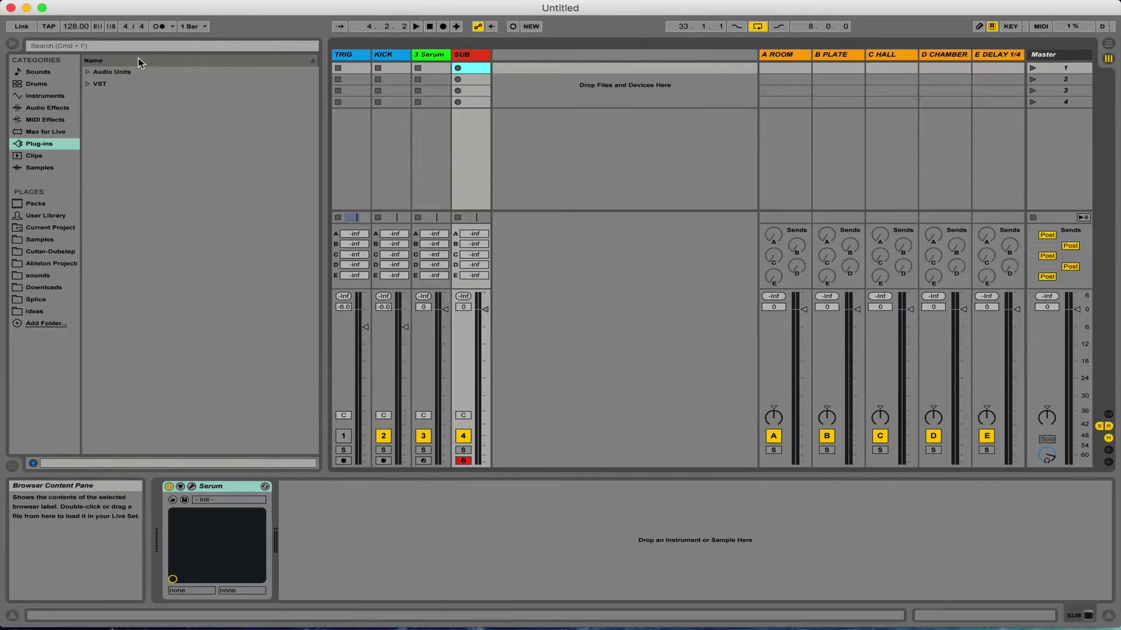
Step: Save the set as 'Default 2' in the Ableton Projects DEFAULT-1 Project folder
{"action": "left_click", "coordinate": [87, 6]}
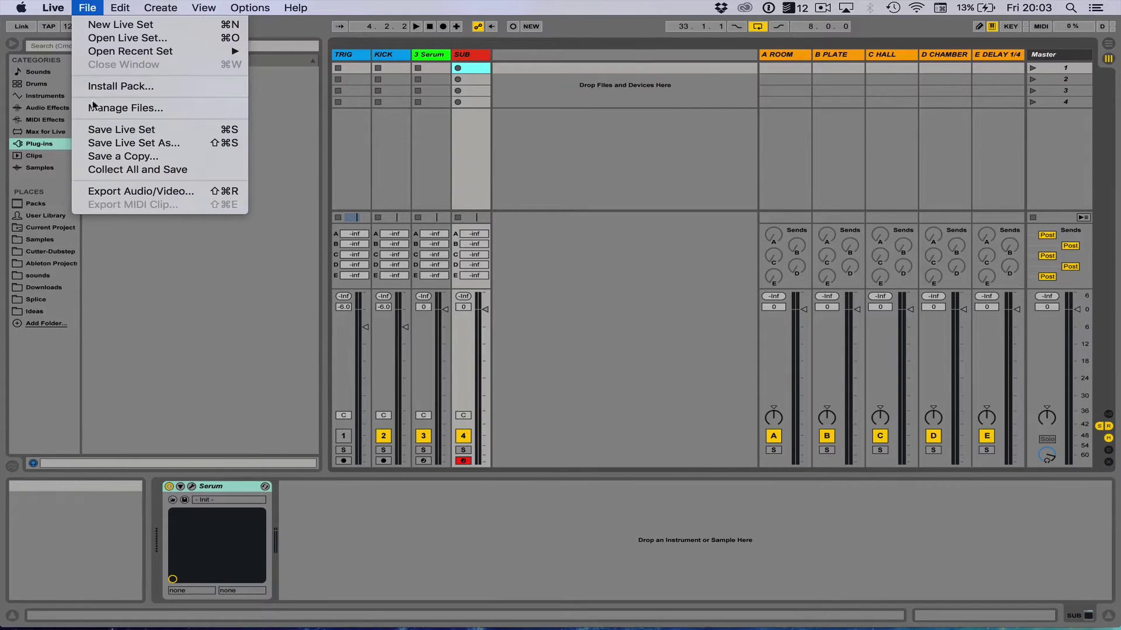
{"action": "left_click", "coordinate": [136, 143]}
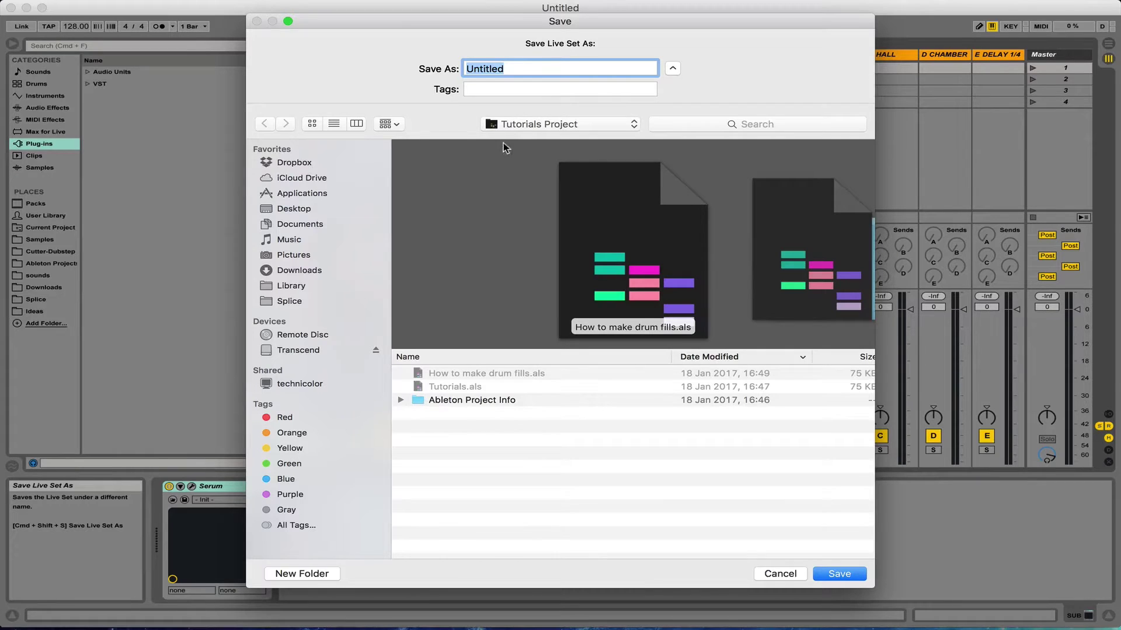
{"action": "left_click", "coordinate": [508, 127]}
{"action": "left_click", "coordinate": [514, 139]}
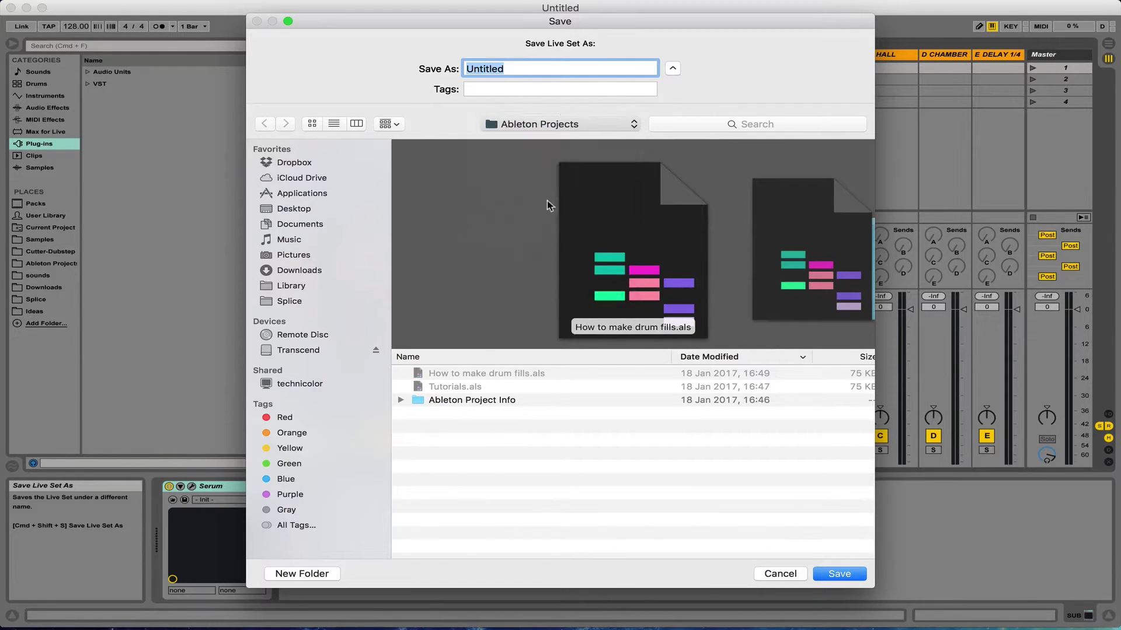
{"action": "left_click", "coordinate": [479, 400]}
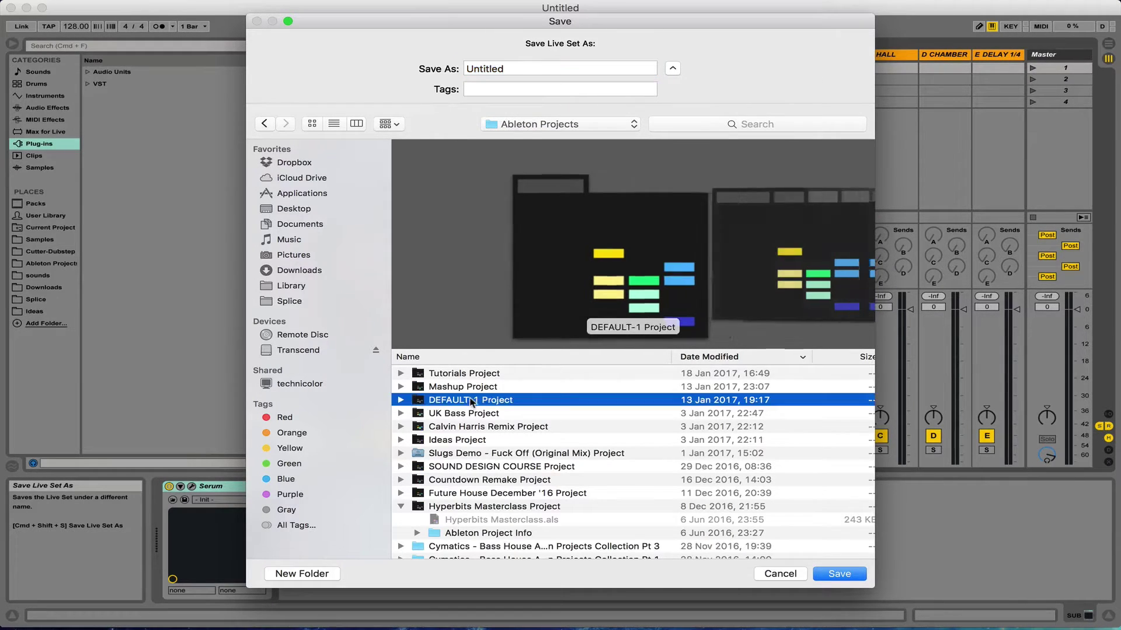
{"action": "left_click", "coordinate": [400, 401]}
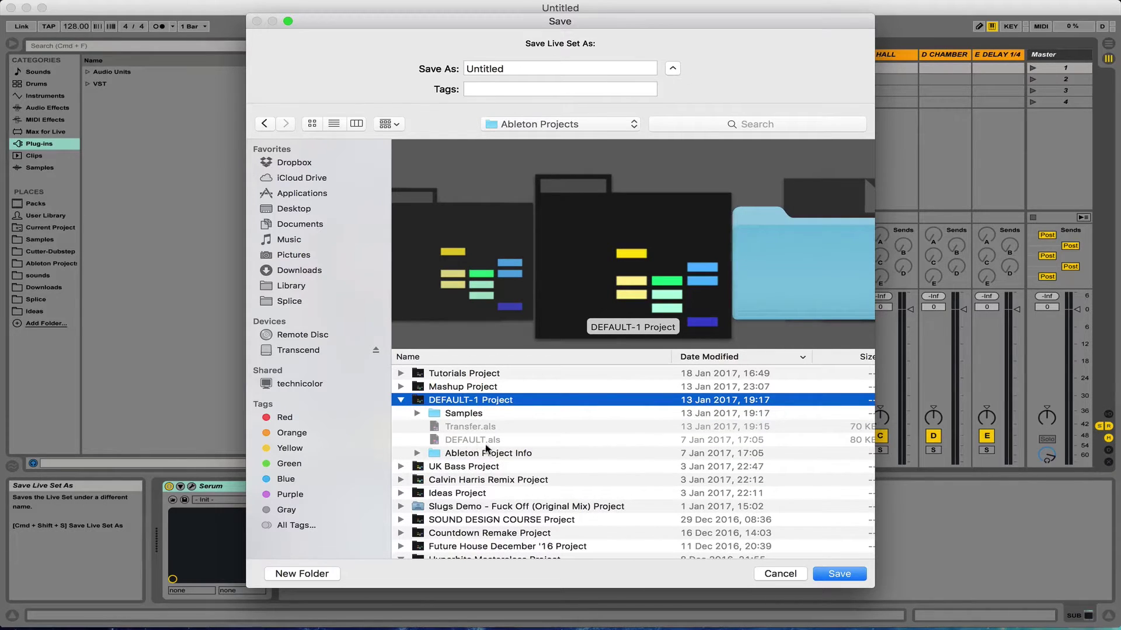
{"action": "double_click", "coordinate": [450, 400]}
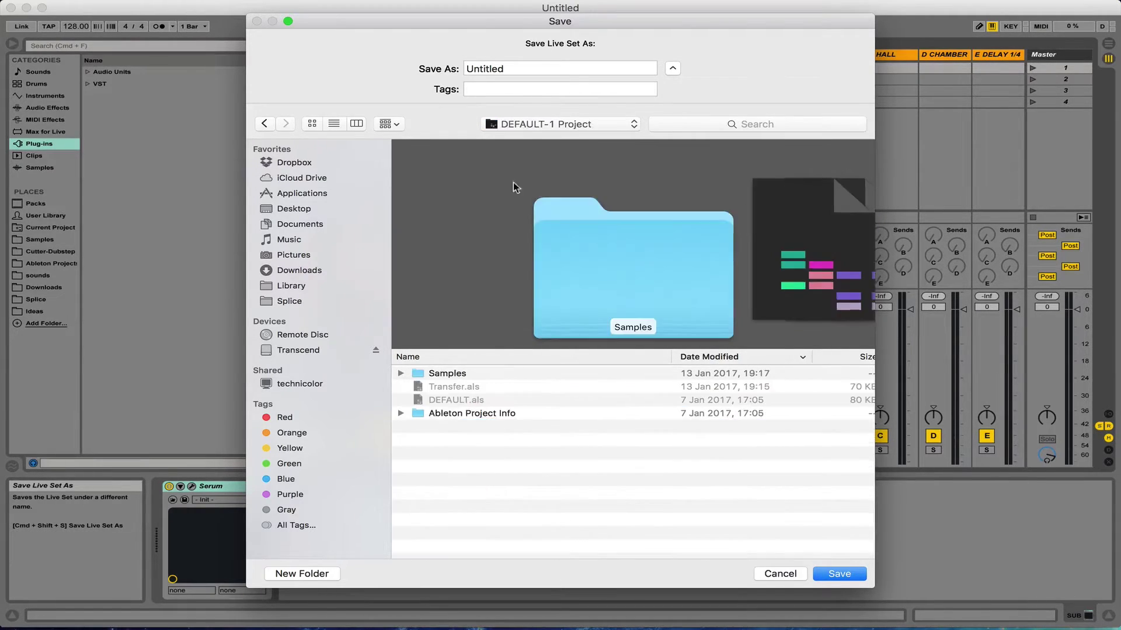
{"action": "double_click", "coordinate": [532, 67]}
{"action": "type", "text": "Default 2"}
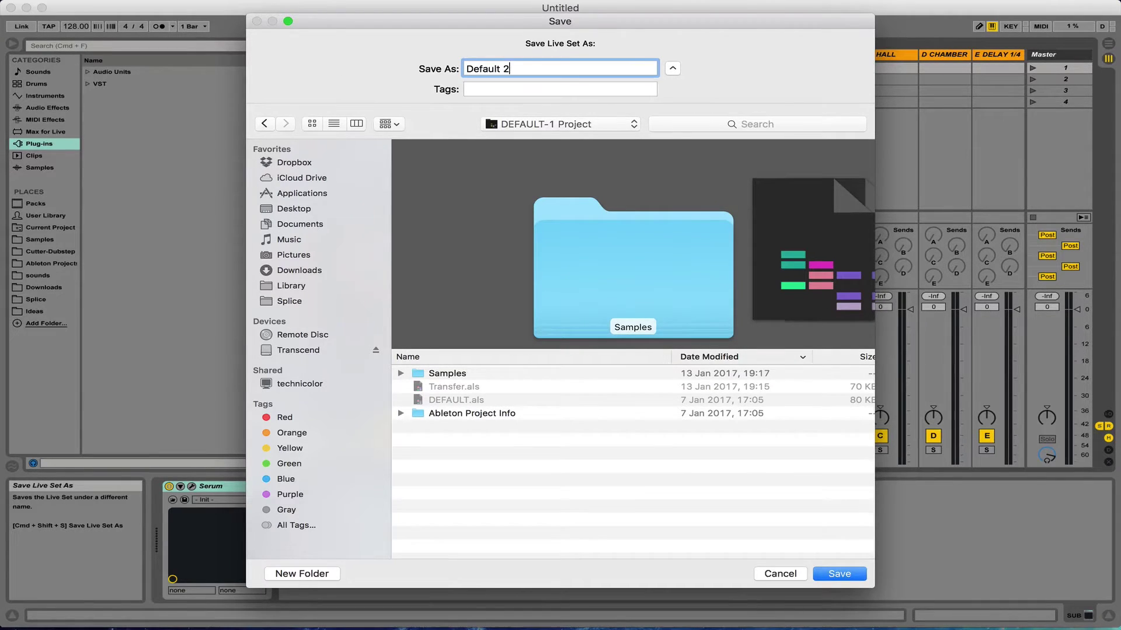
{"action": "key", "text": "Return"}
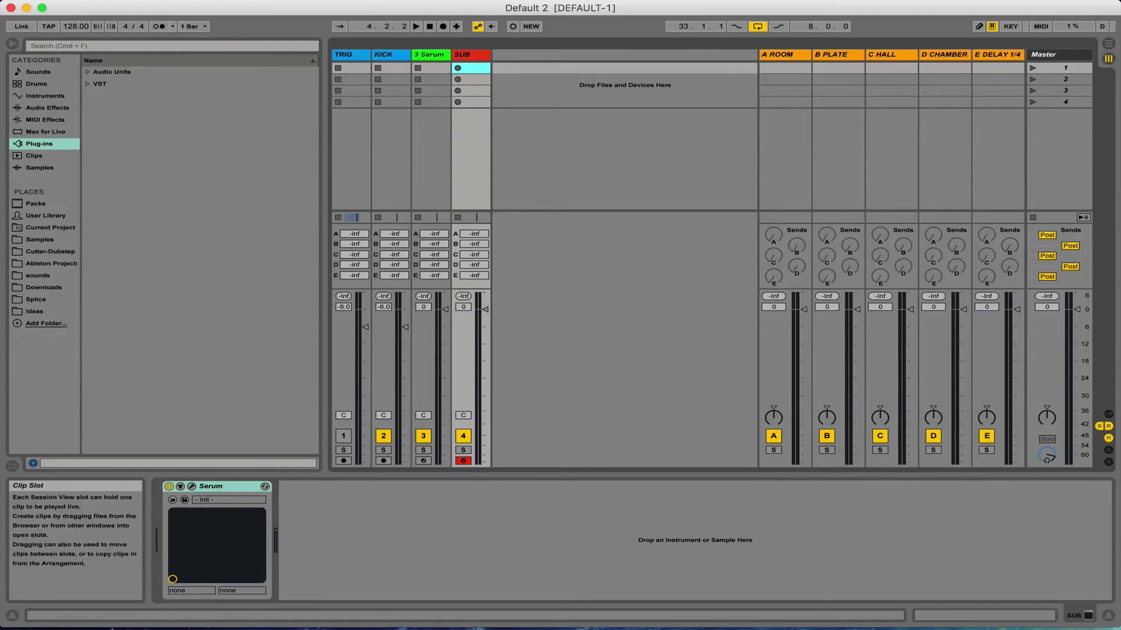
{"action": "left_click", "coordinate": [53, 7]}
{"action": "left_click", "coordinate": [74, 45]}
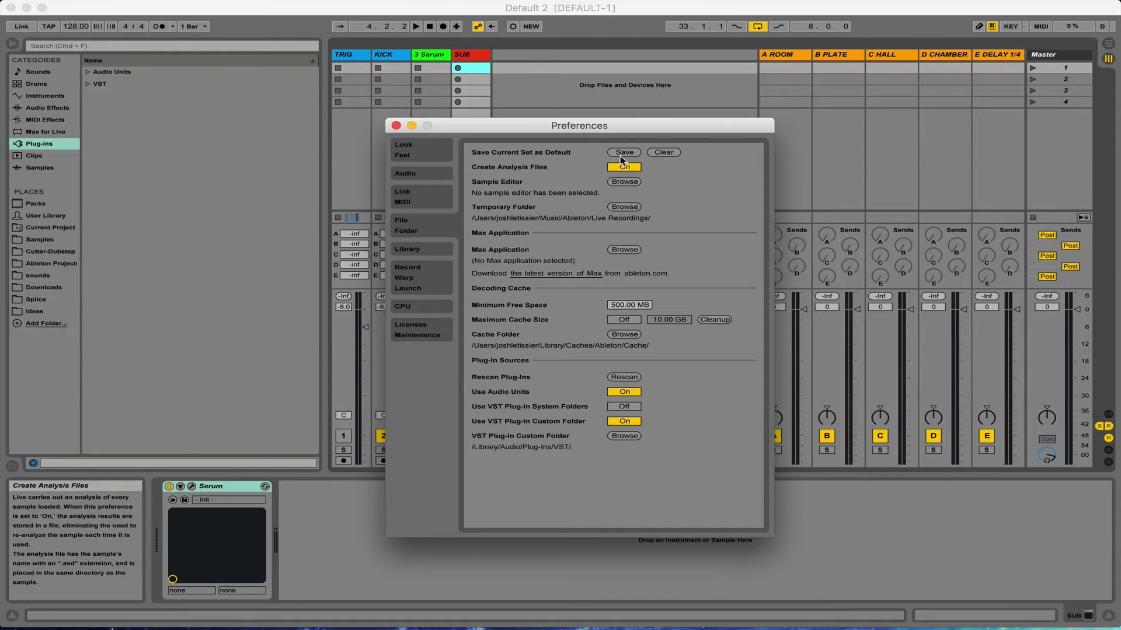
{"action": "left_click", "coordinate": [396, 126]}
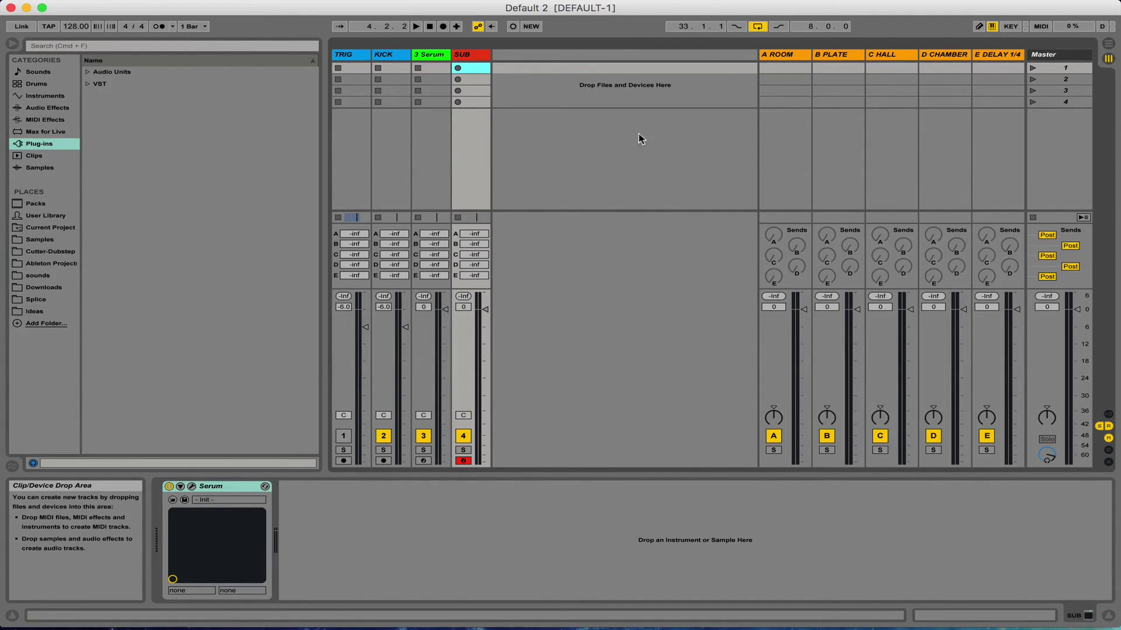
Step: View the A ROOM return's effects, then the E DELAY 1/4 chain (EchoBoy, EQ Eight, Compressor)
{"action": "left_click", "coordinate": [781, 56]}
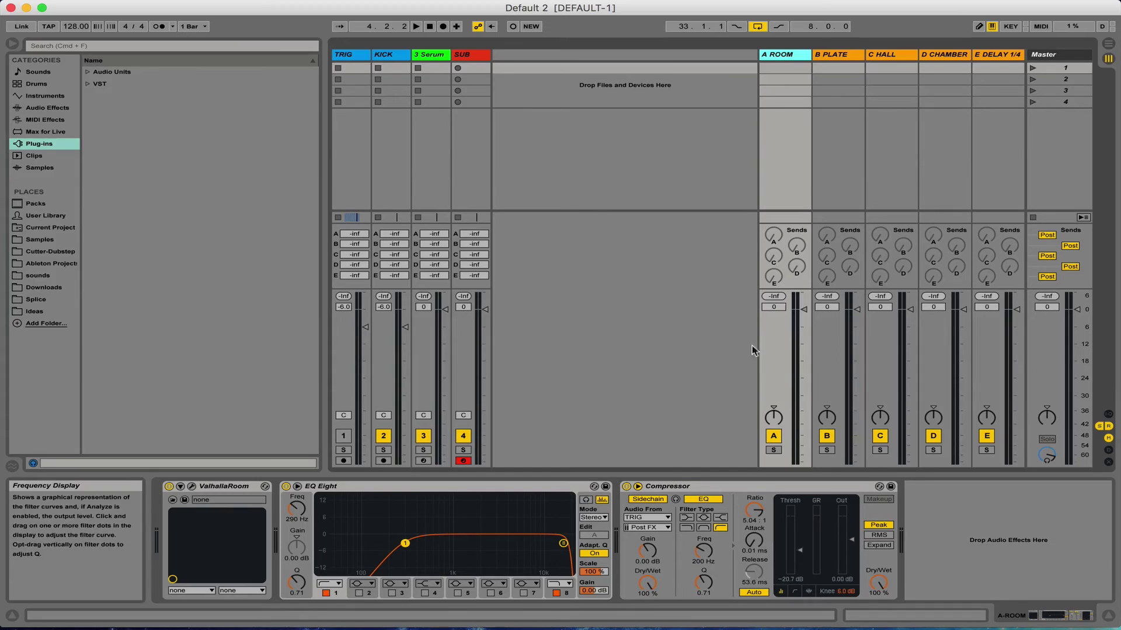
{"action": "left_click", "coordinate": [993, 56]}
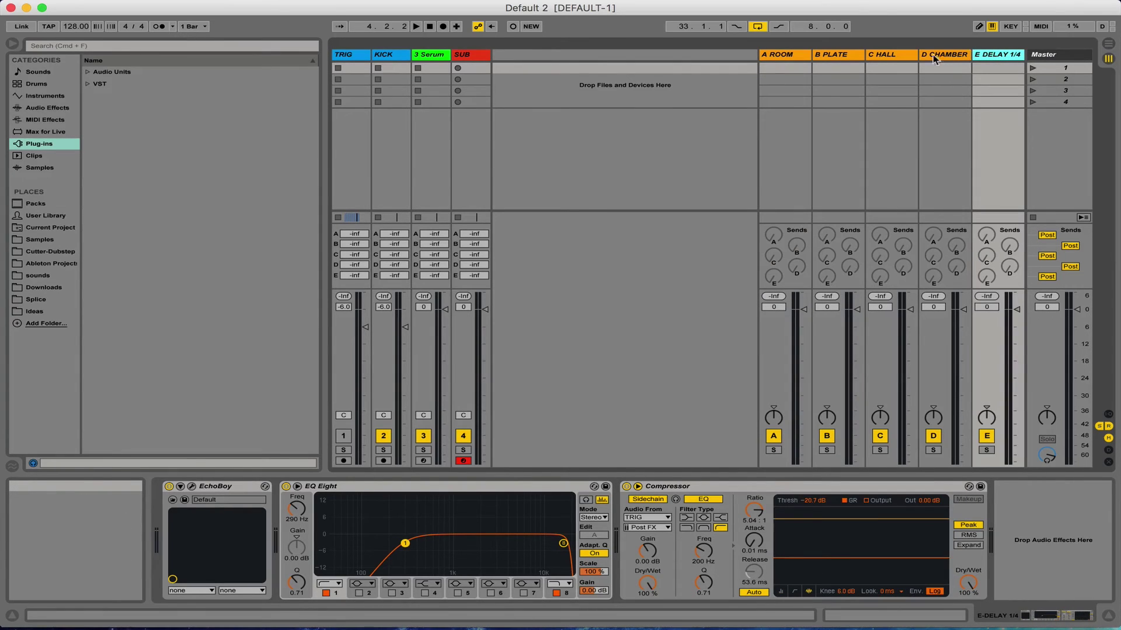